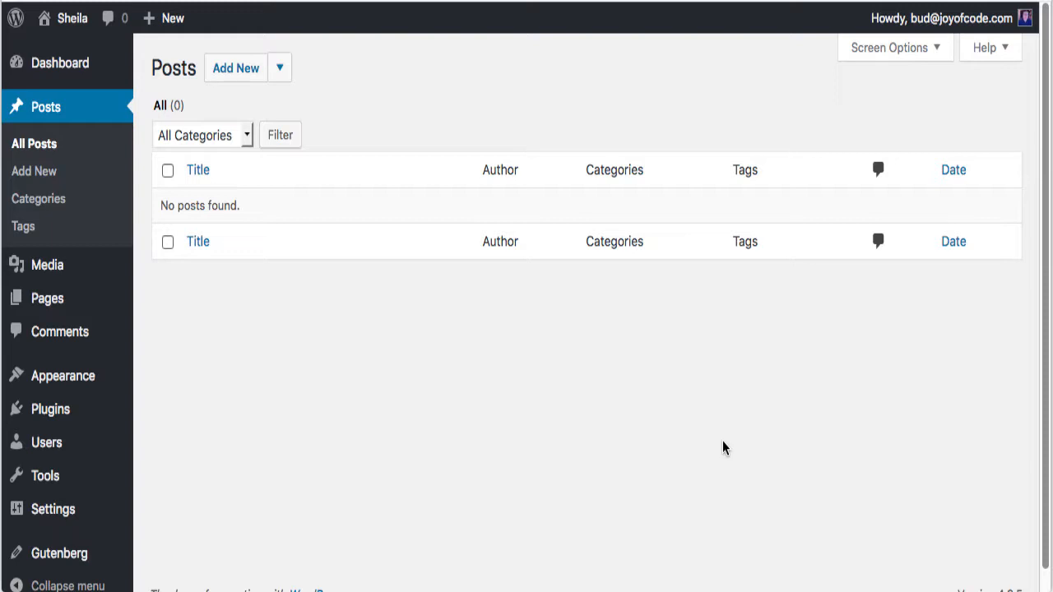
# Start a new post and show the block settings beside the editor
pyautogui.click(231, 72)
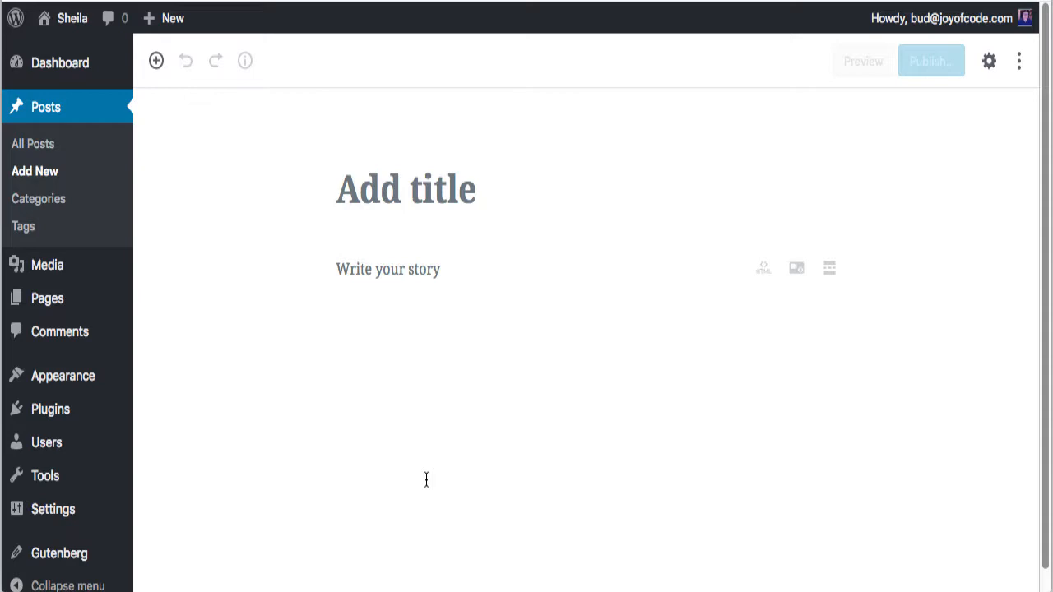
pyautogui.click(991, 66)
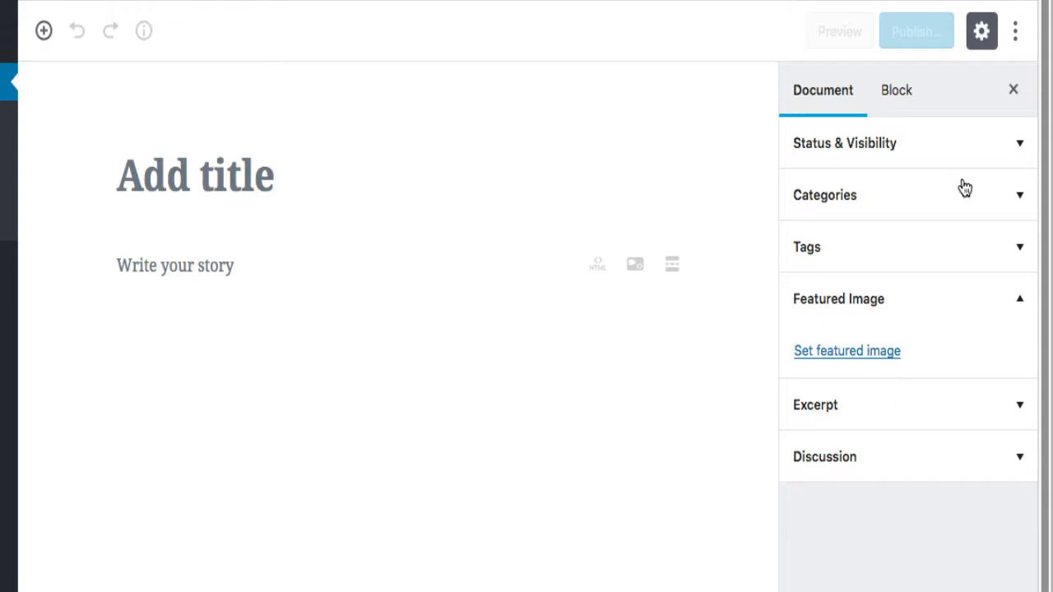
pyautogui.click(903, 92)
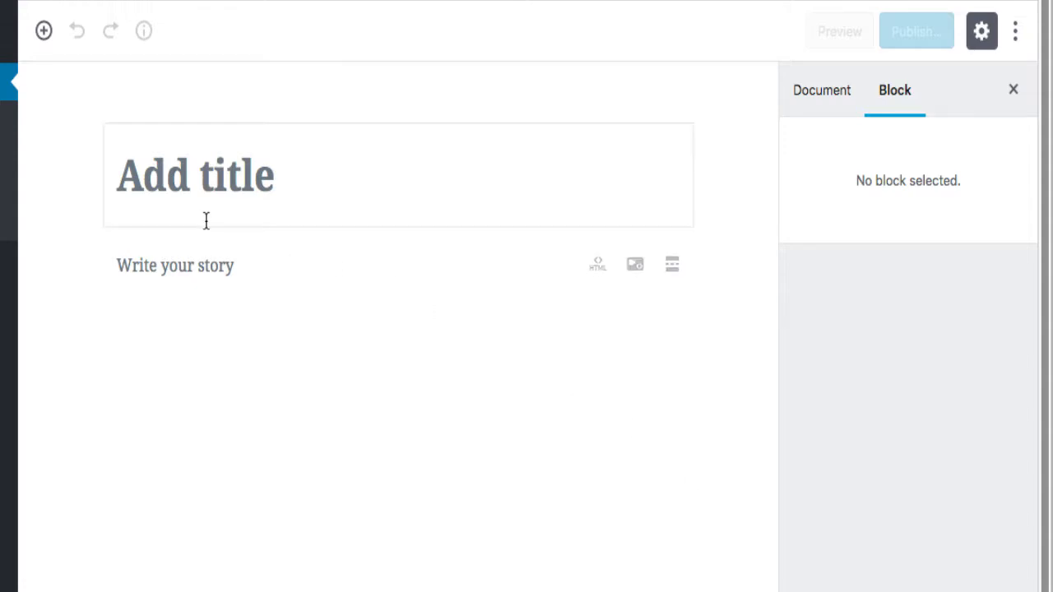
# Enter the site's name as the title of the new post
pyautogui.click(181, 180)
pyautogui.write('S')
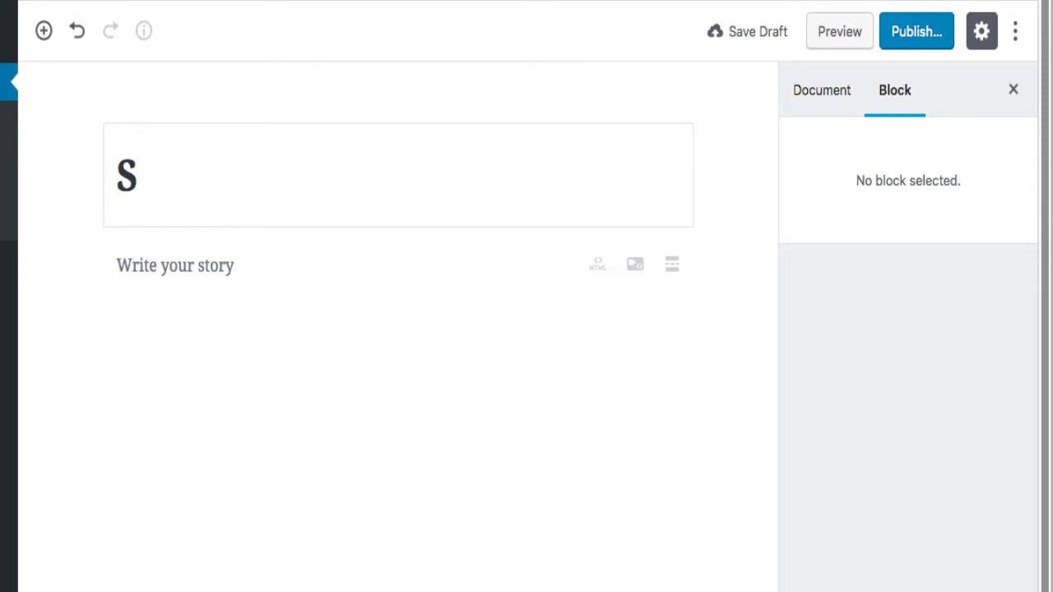
pyautogui.write('heila')
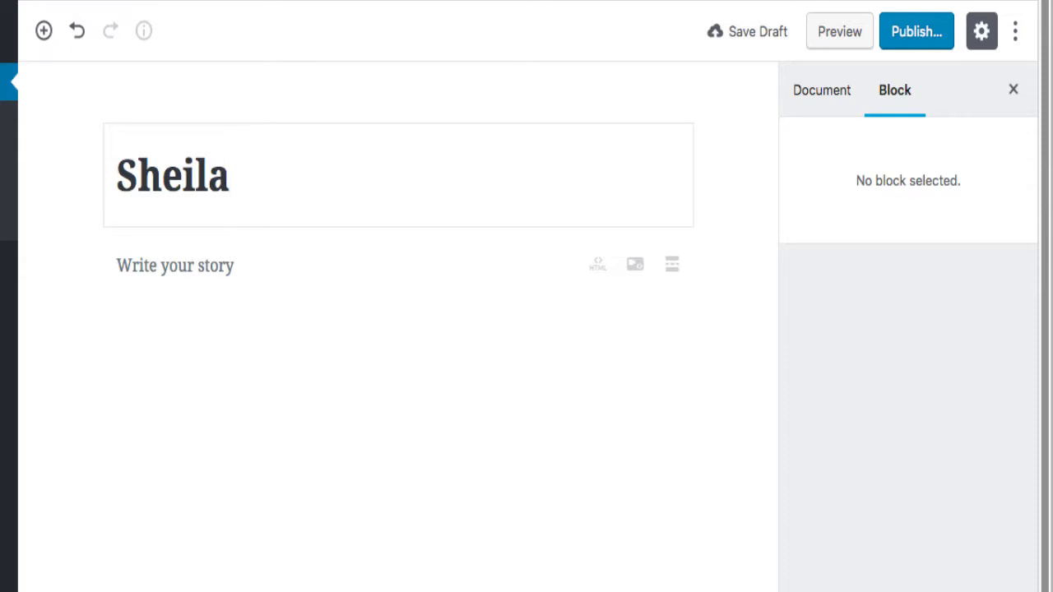
# Write the paragraph "This is my story" below the title and undo the typing
pyautogui.click(261, 265)
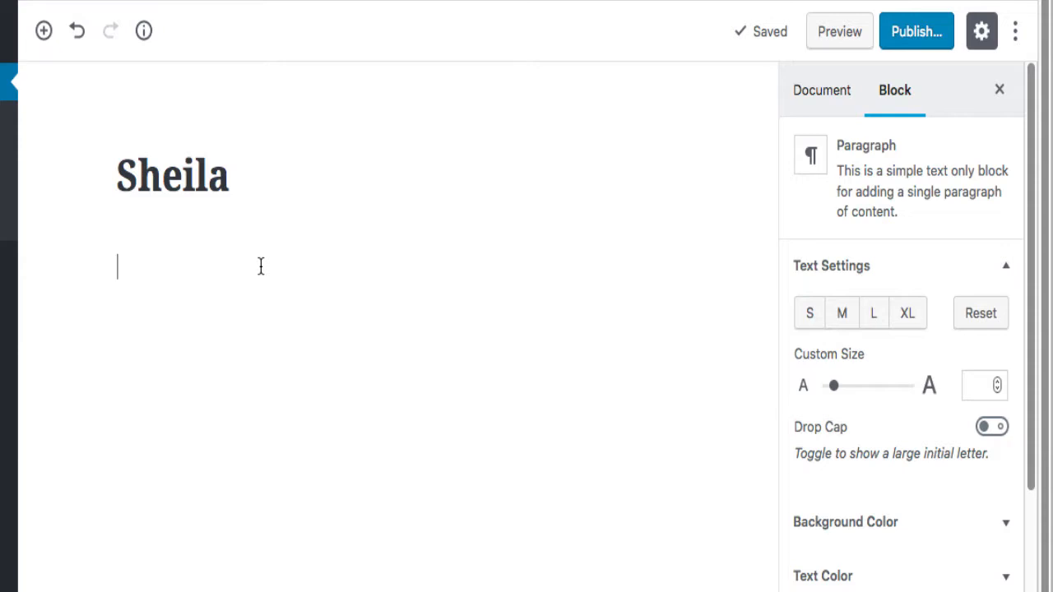
pyautogui.write('Thi')
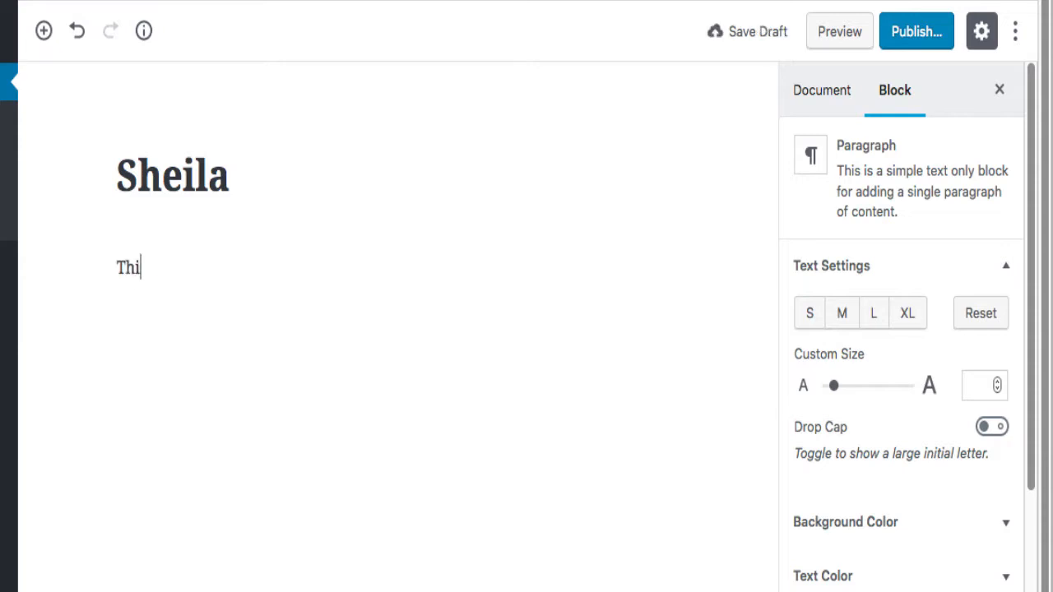
pyautogui.write('s is my story')
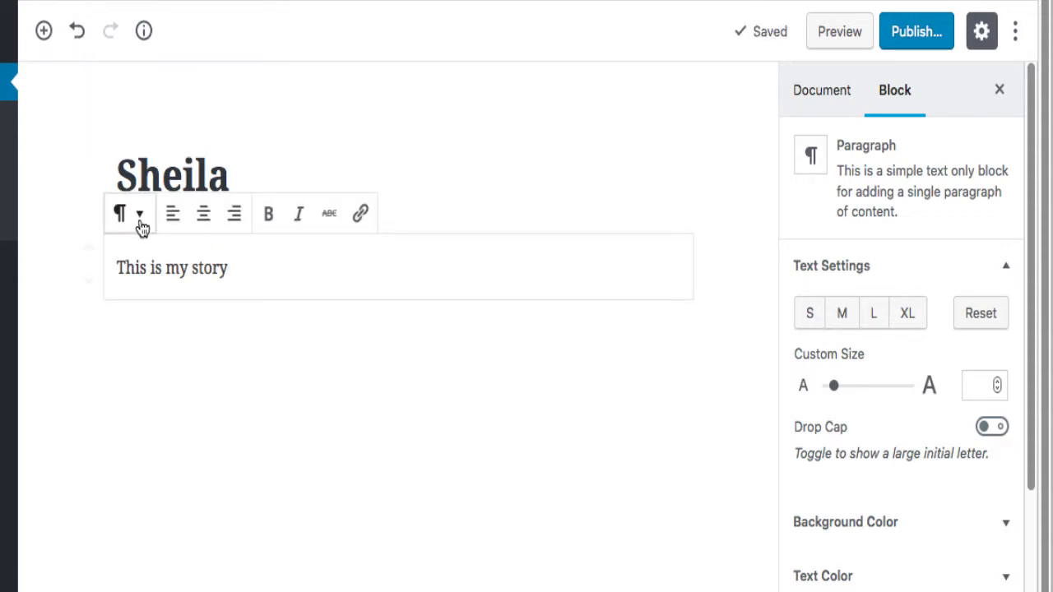
pyautogui.click(78, 31)
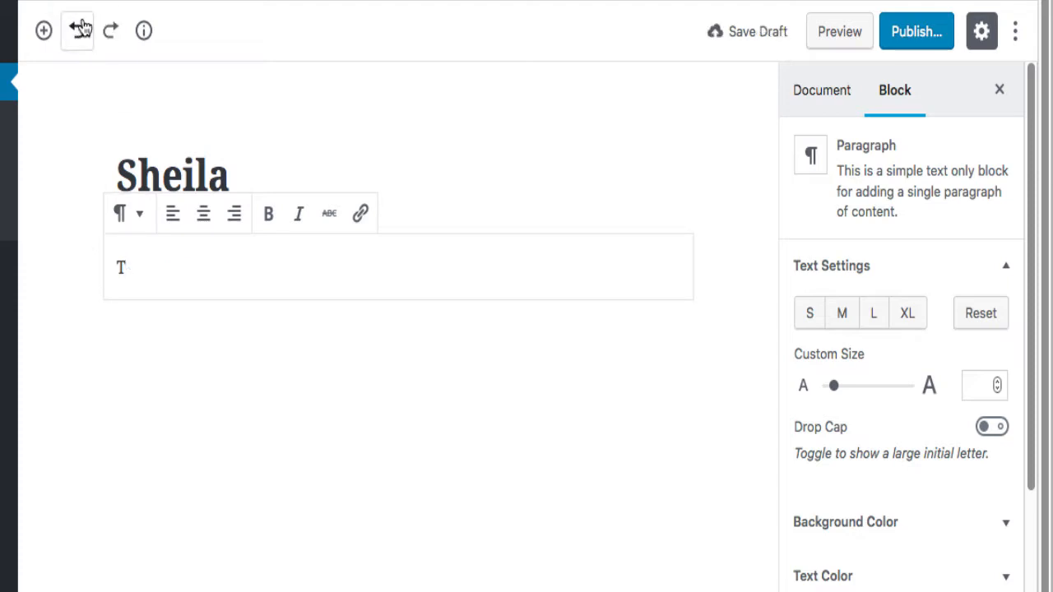
pyautogui.click(81, 28)
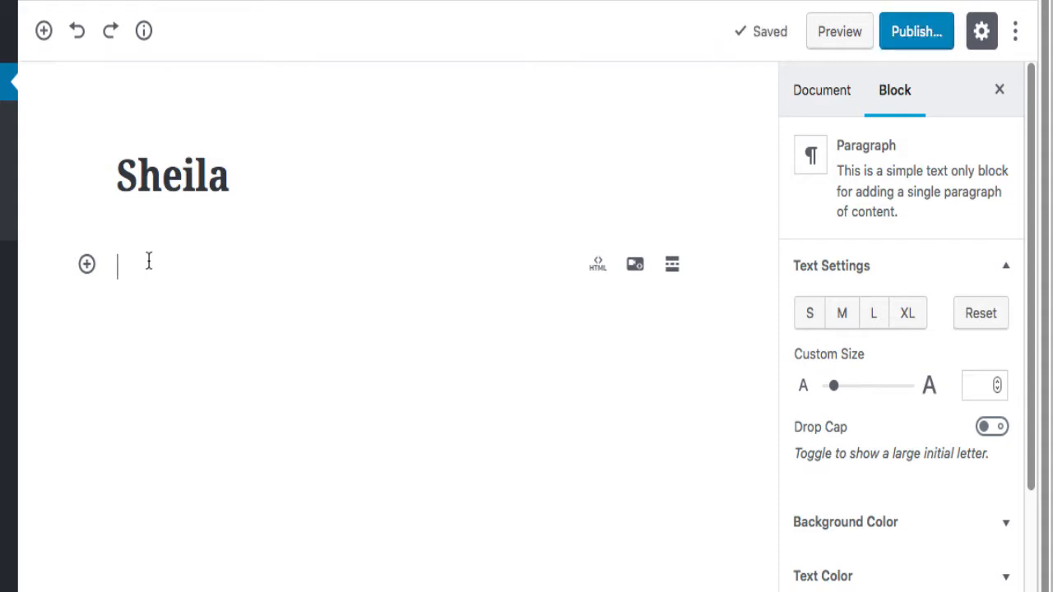
# Fill the body paragraph with lorem ipsum placeholder text, from "Lorem ipsum dolor sit amet" to "sagittis in eu erat."
pyautogui.write('Lorem ipsum dolor sit amet, consectetur adipiscing elit. Suspendisse porta augue vel mollis molestie. Proin lacinia urna metus, egestas efficitur orci porttitor sed. Nunc congue imperdiet mi vel feugiat. Suspendisse sed mi vitae lectus rutrum sagittis in eu erat.')
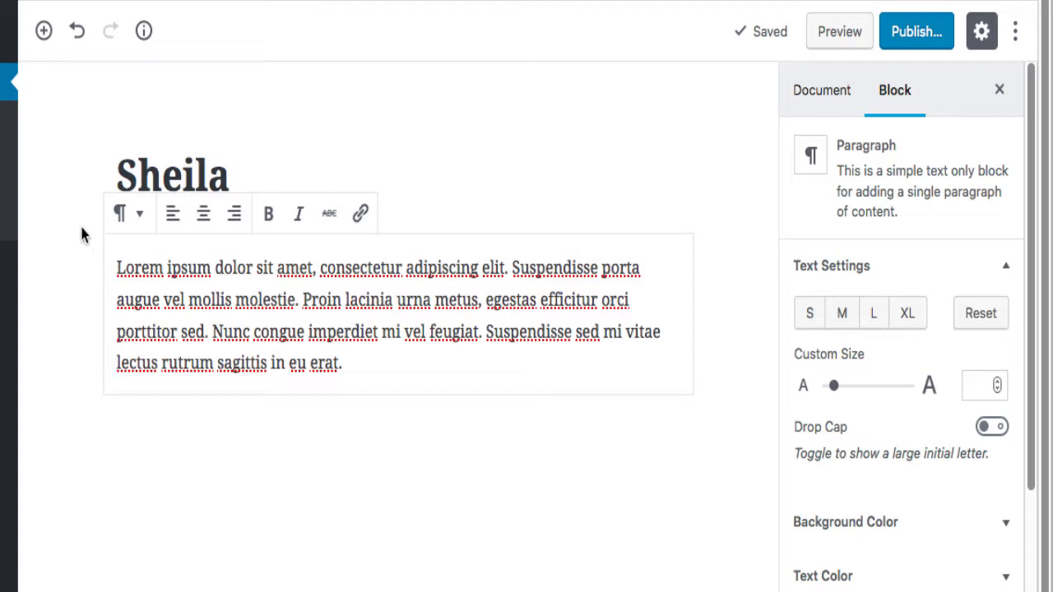
# Transform the lorem ipsum paragraph into a Quote block and undo the transformation
pyautogui.click(141, 218)
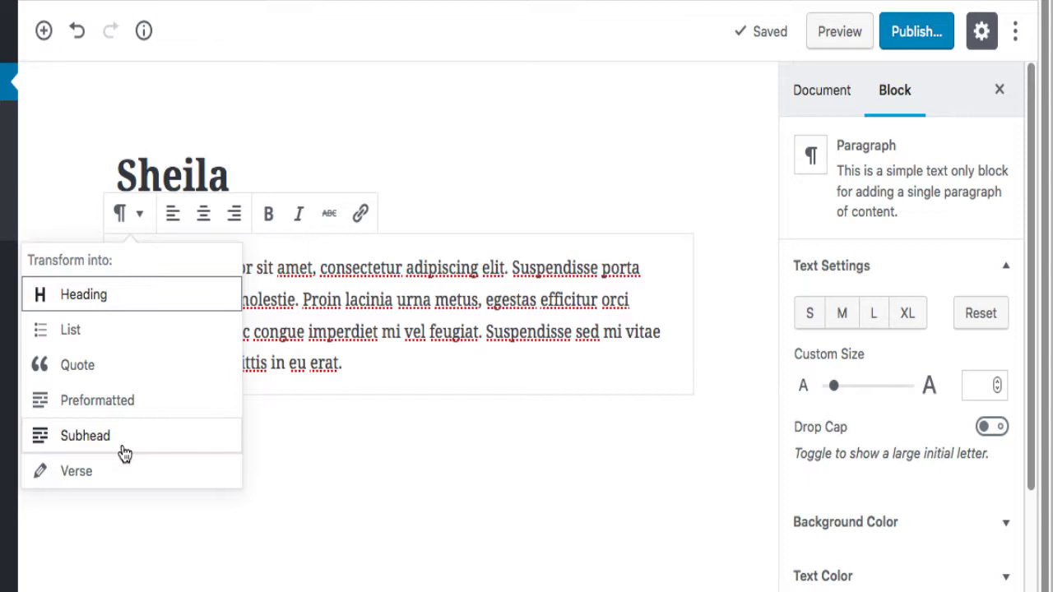
pyautogui.click(156, 367)
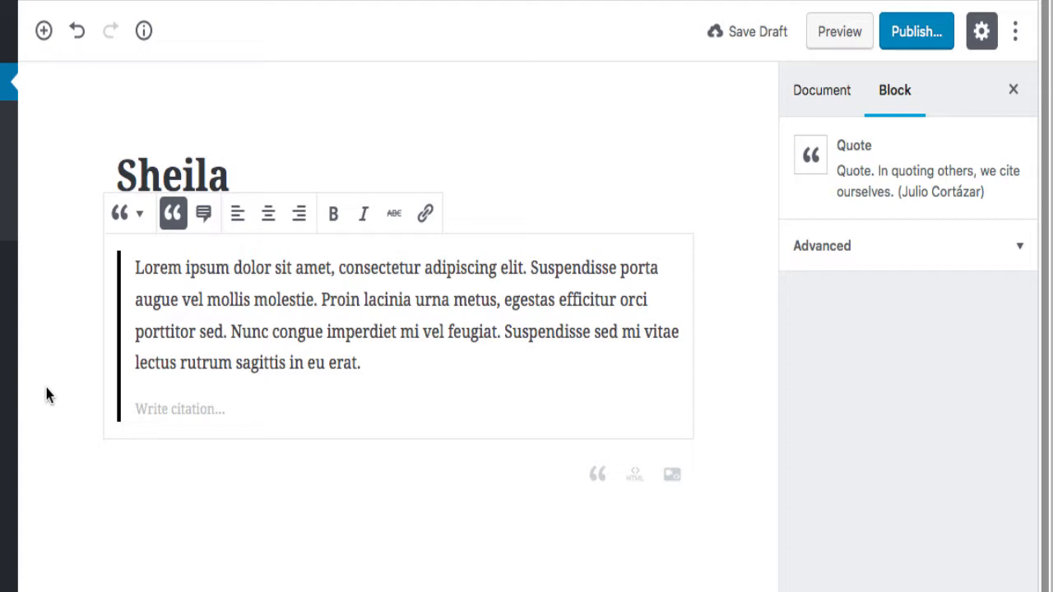
pyautogui.click(78, 36)
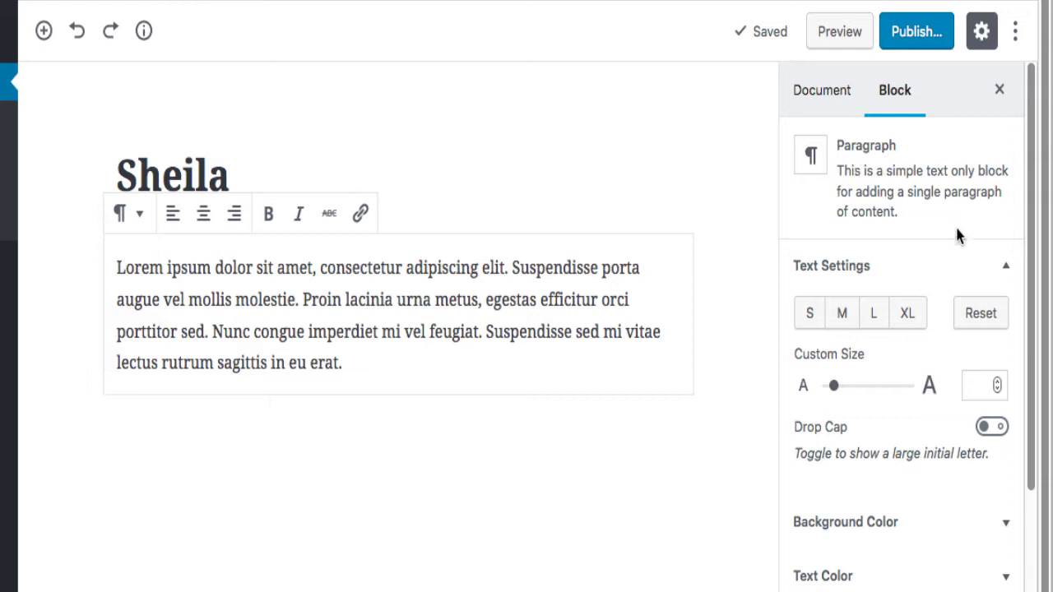
# Try the paragraph's preset text sizes S, M, L and XL, and reset the size to default
pyautogui.scroll(-2, 957, 230)
pyautogui.scroll(-1, 959, 236)
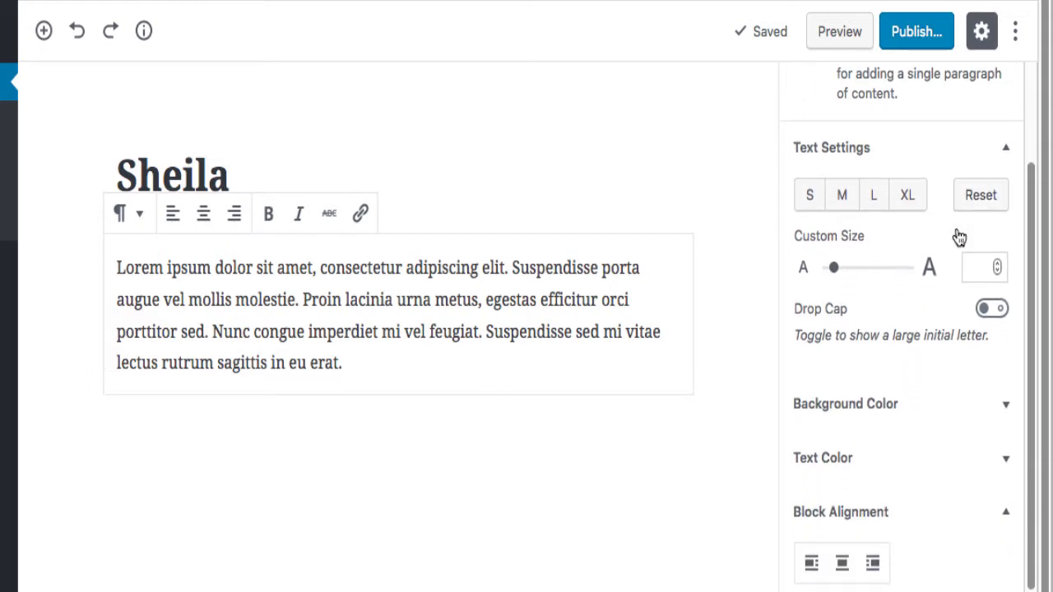
pyautogui.scroll(3, 959, 237)
pyautogui.scroll(-1, 959, 237)
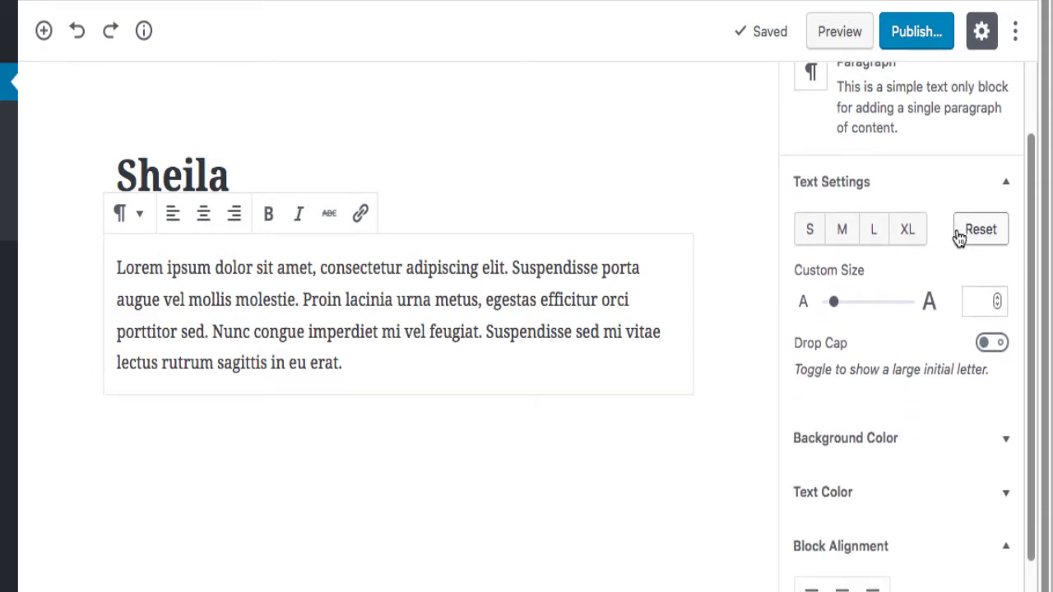
pyautogui.scroll(-1, 957, 237)
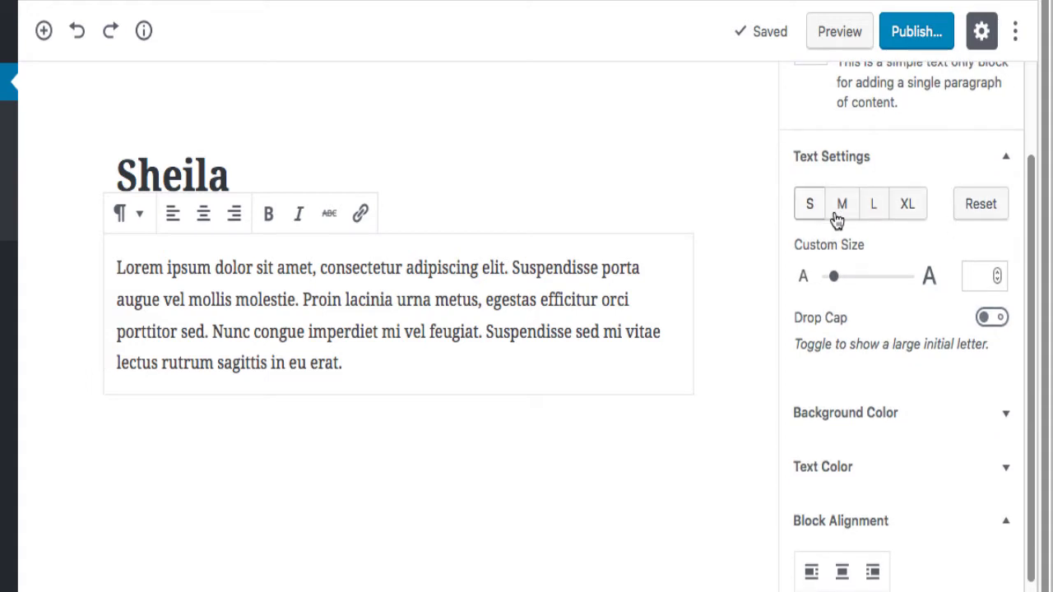
pyautogui.click(808, 206)
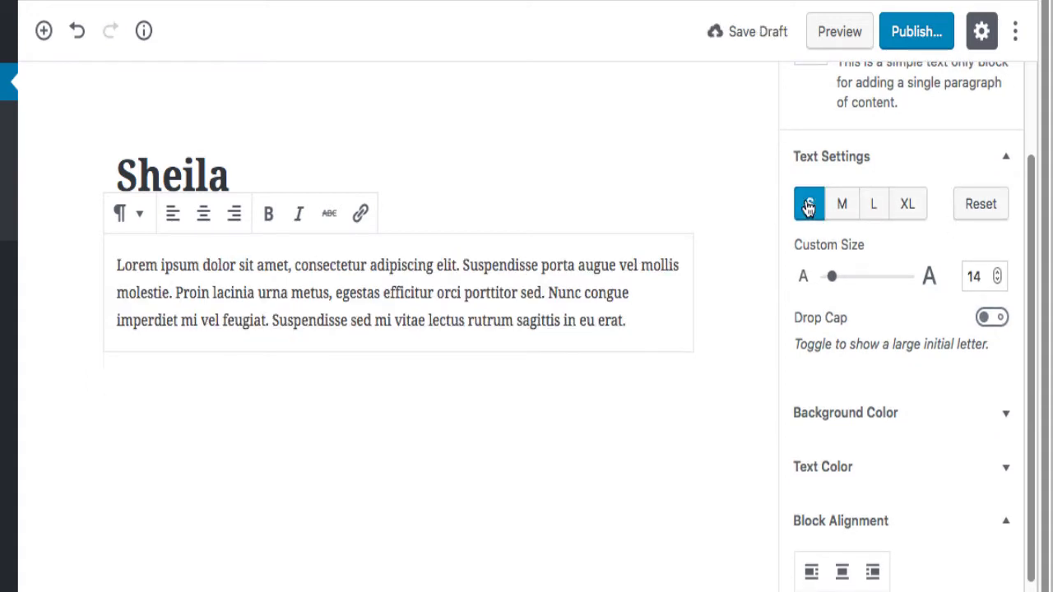
pyautogui.click(838, 205)
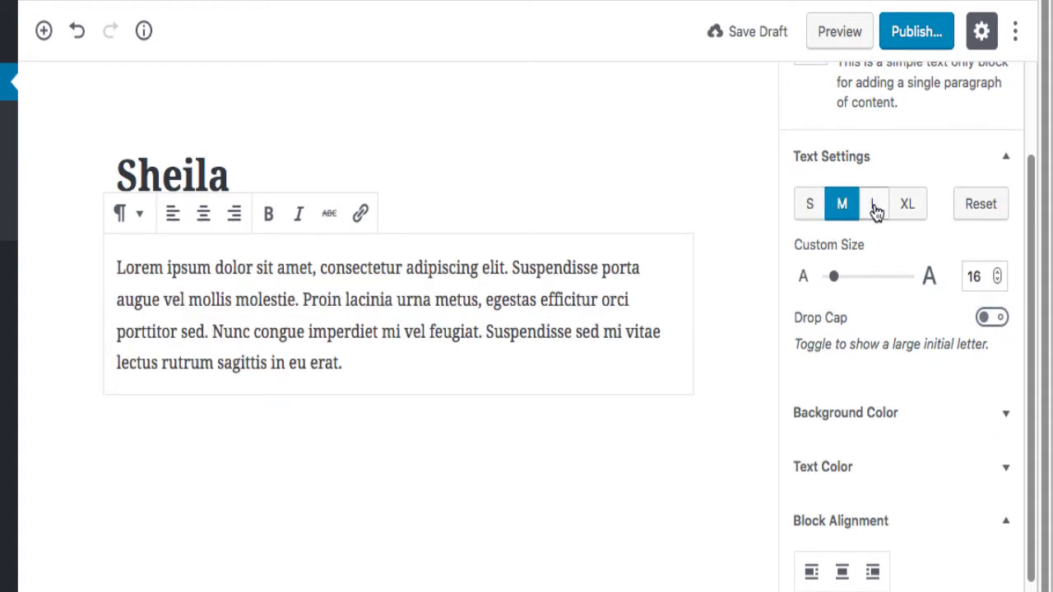
pyautogui.click(874, 210)
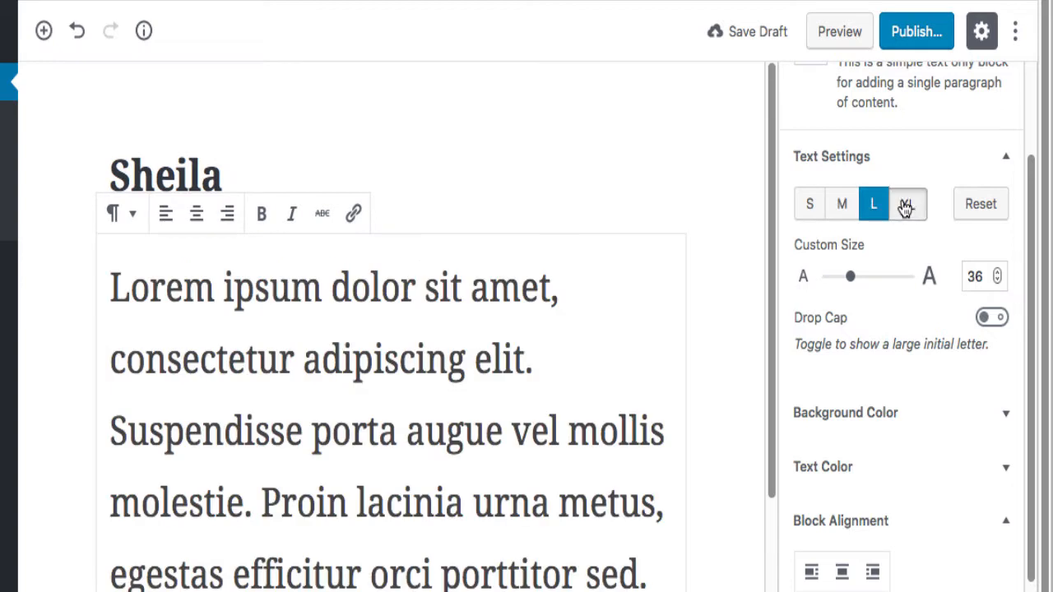
pyautogui.click(906, 207)
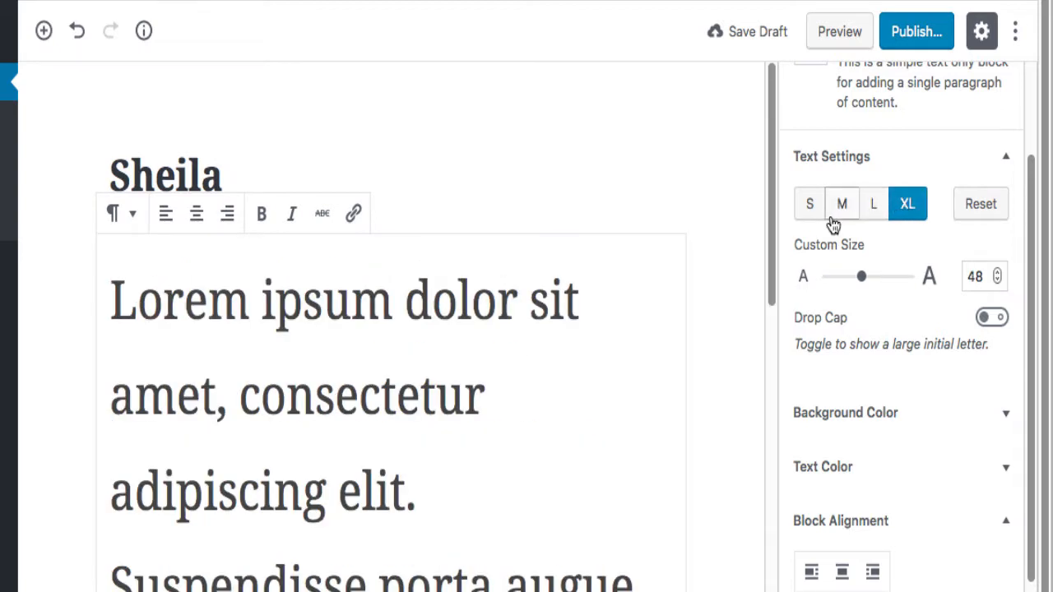
pyautogui.click(979, 209)
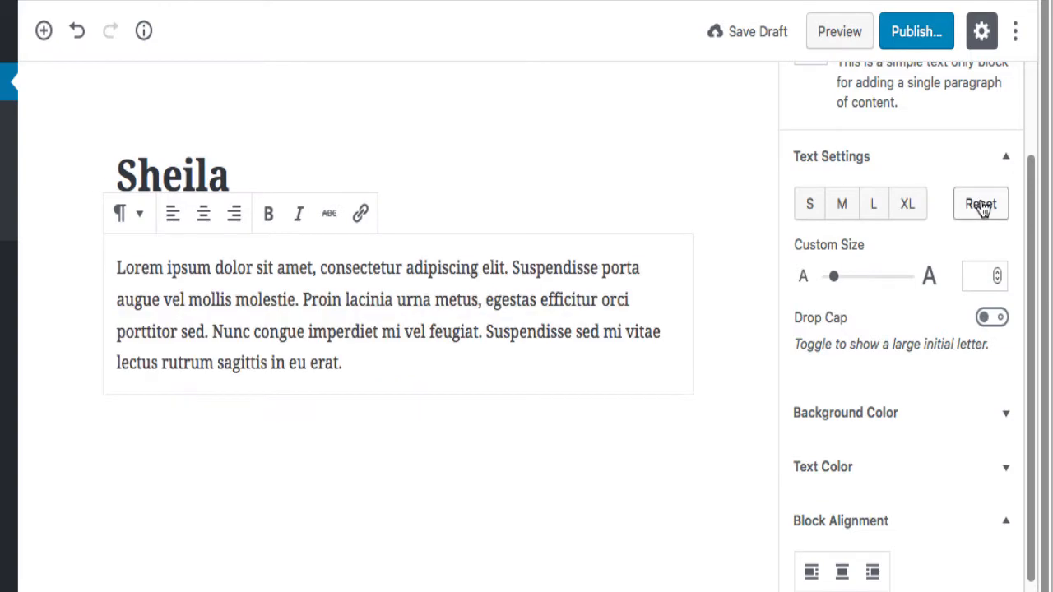
# Try a custom text size of 22 on the paragraph and reset it to default
pyautogui.click(837, 279)
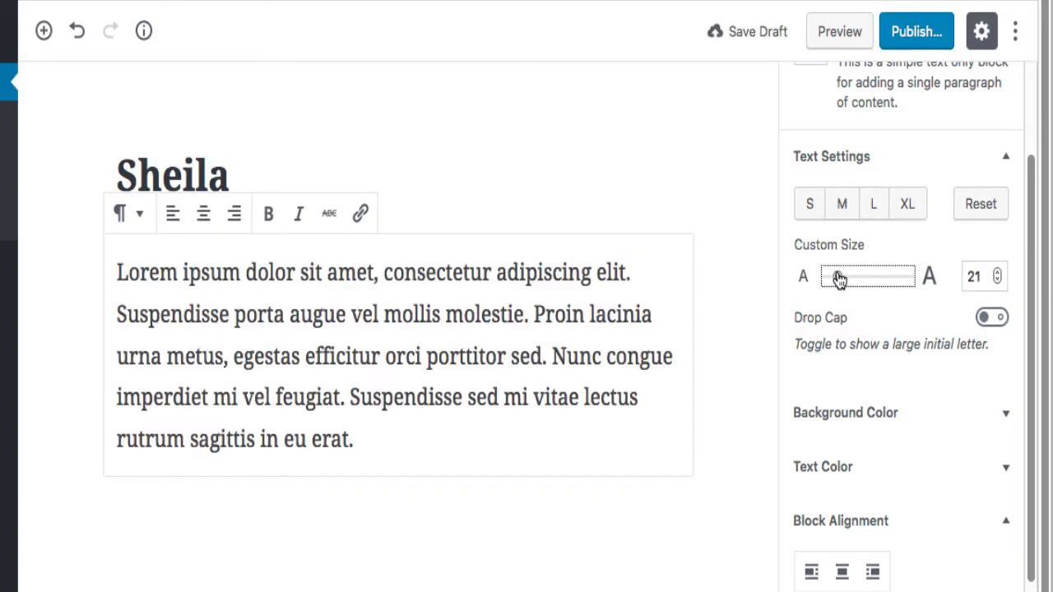
pyautogui.moveTo(836, 279)
pyautogui.mouseDown()
pyautogui.moveTo(847, 279)
pyautogui.moveTo(838, 279)
pyautogui.mouseUp()
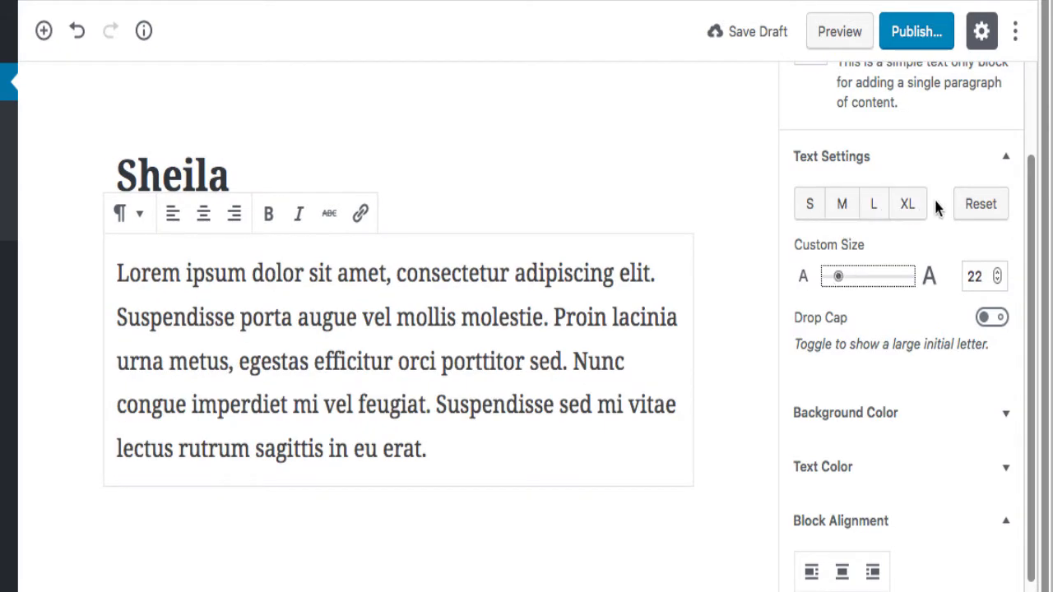
pyautogui.click(971, 204)
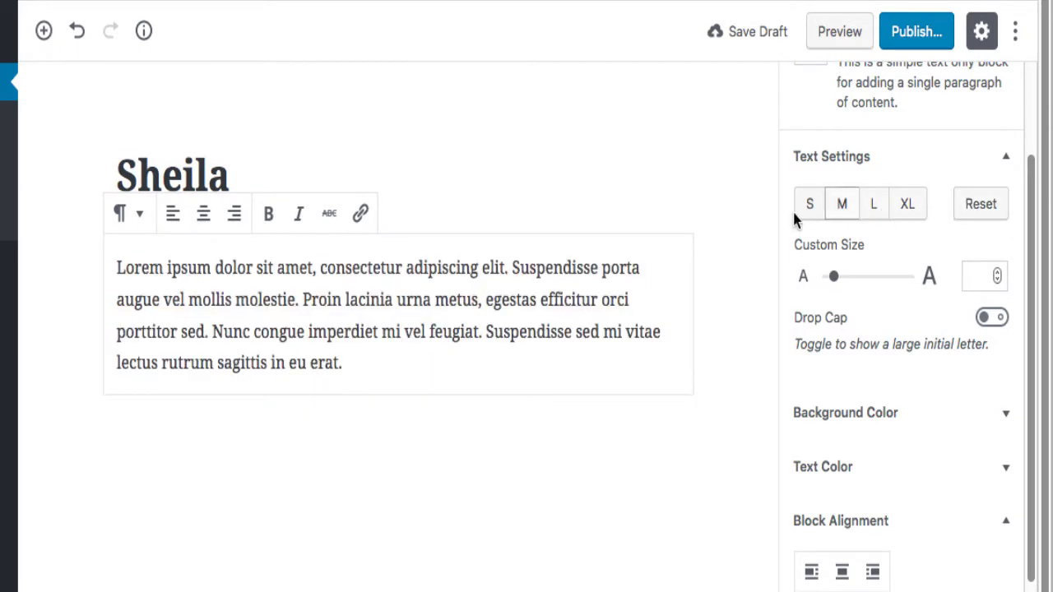
# Turn the paragraph's drop cap on and off again
pyautogui.scroll(-1, 929, 412)
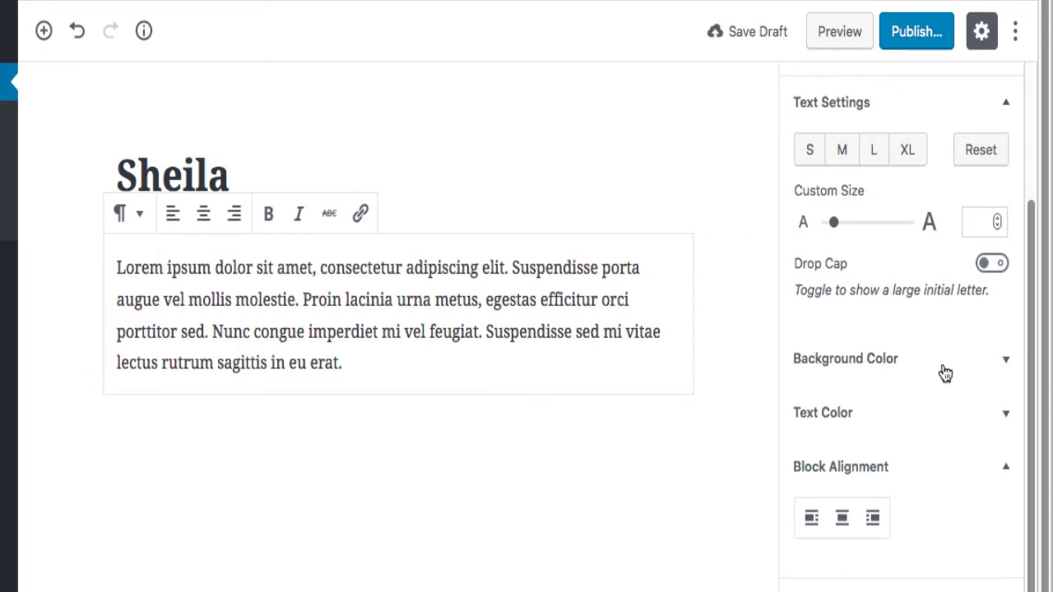
pyautogui.click(993, 264)
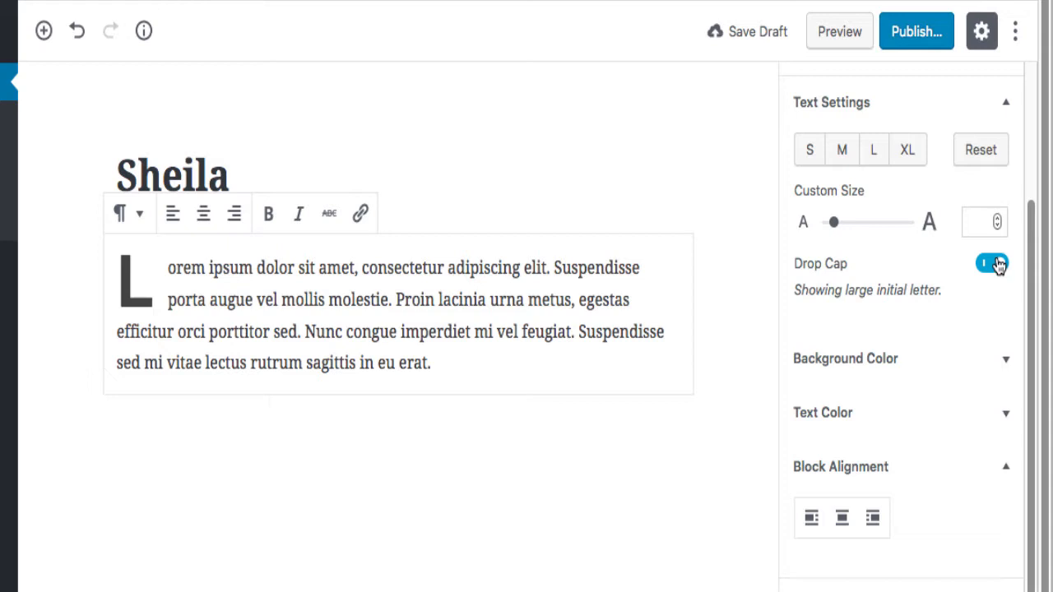
pyautogui.click(995, 263)
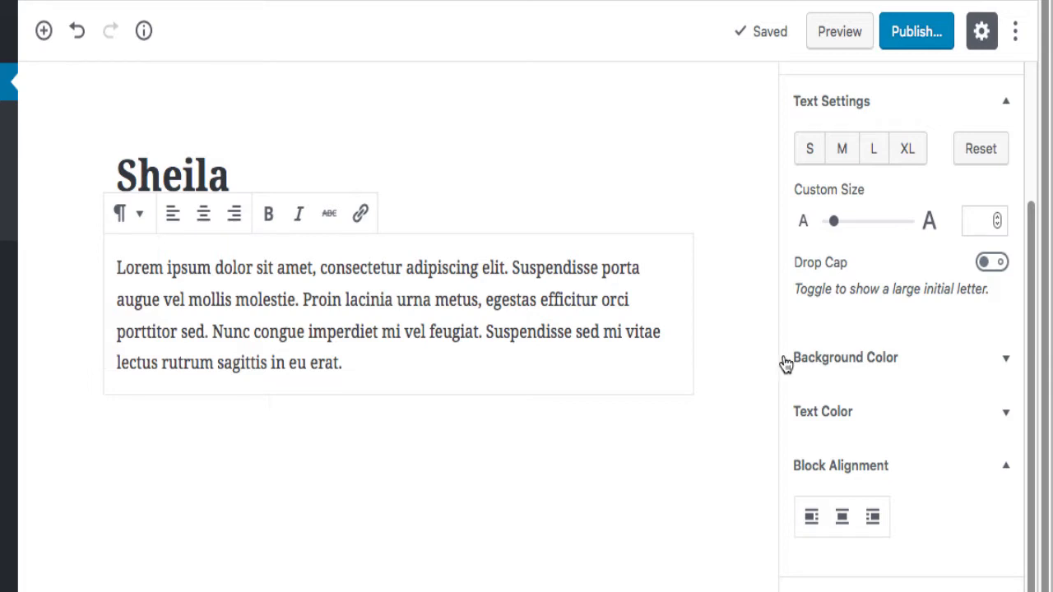
# Give the paragraph an orange background color and very dark gray (#313131) text
pyautogui.click(898, 368)
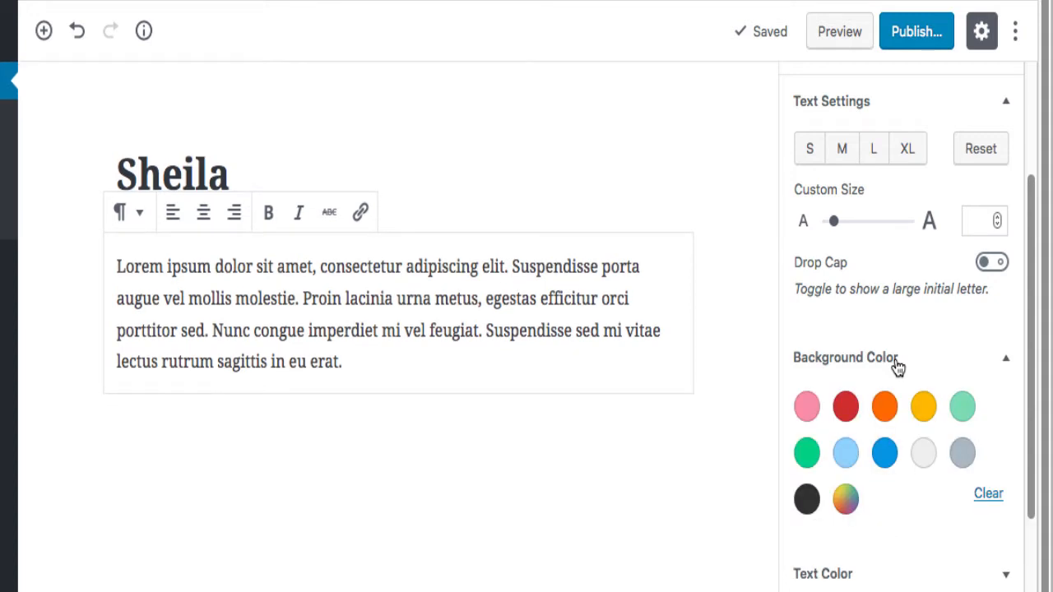
pyautogui.click(886, 411)
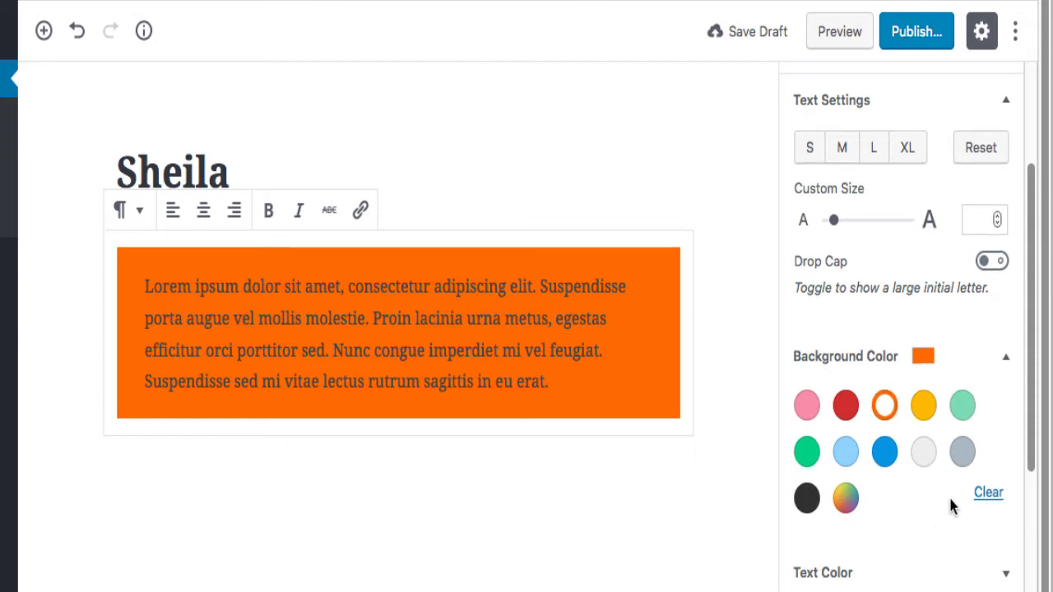
pyautogui.scroll(-5, 950, 497)
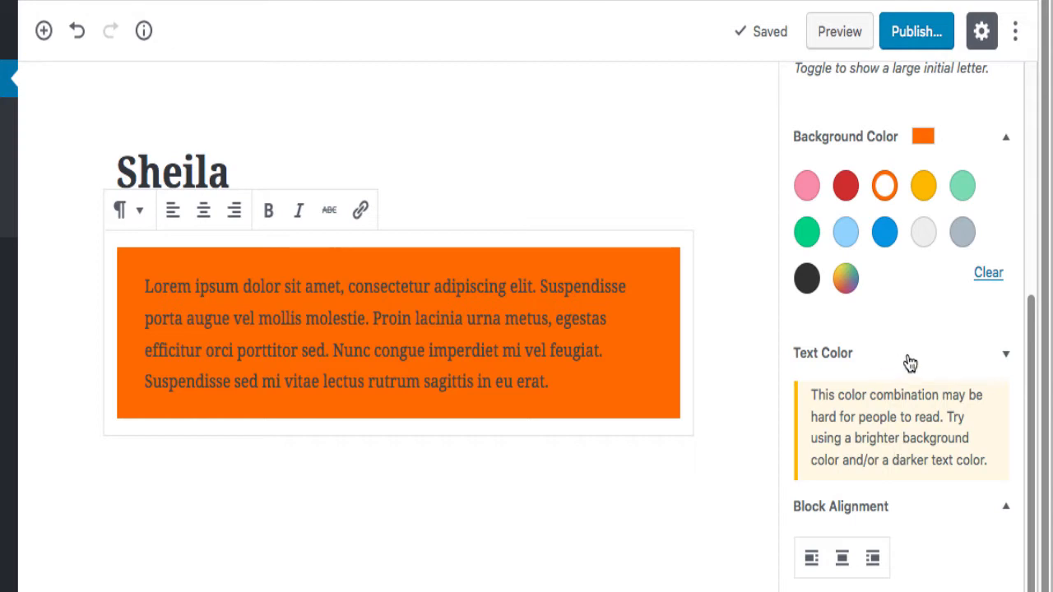
pyautogui.click(905, 361)
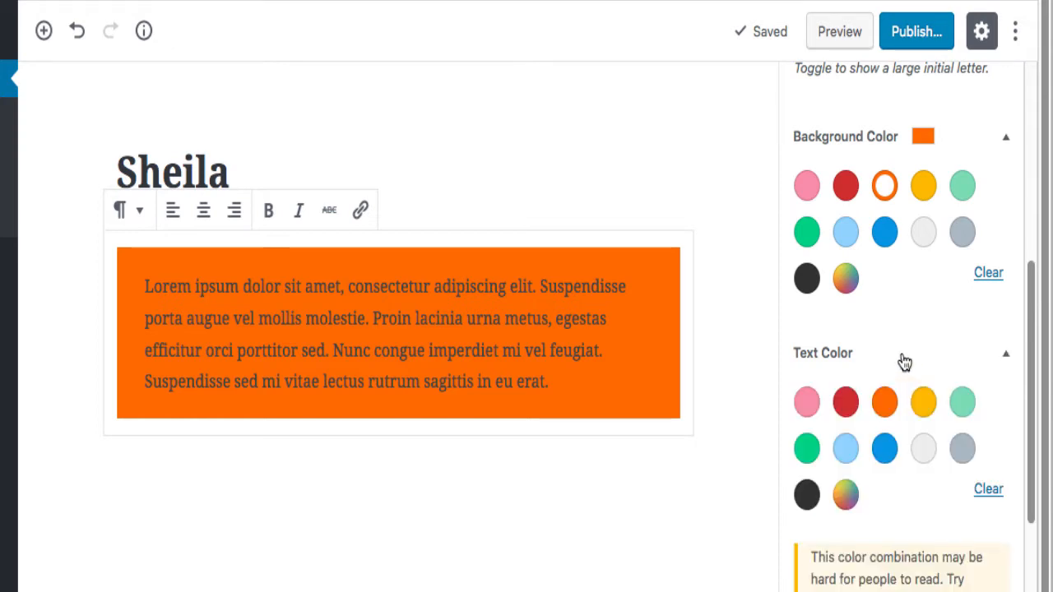
pyautogui.scroll(-2, 923, 362)
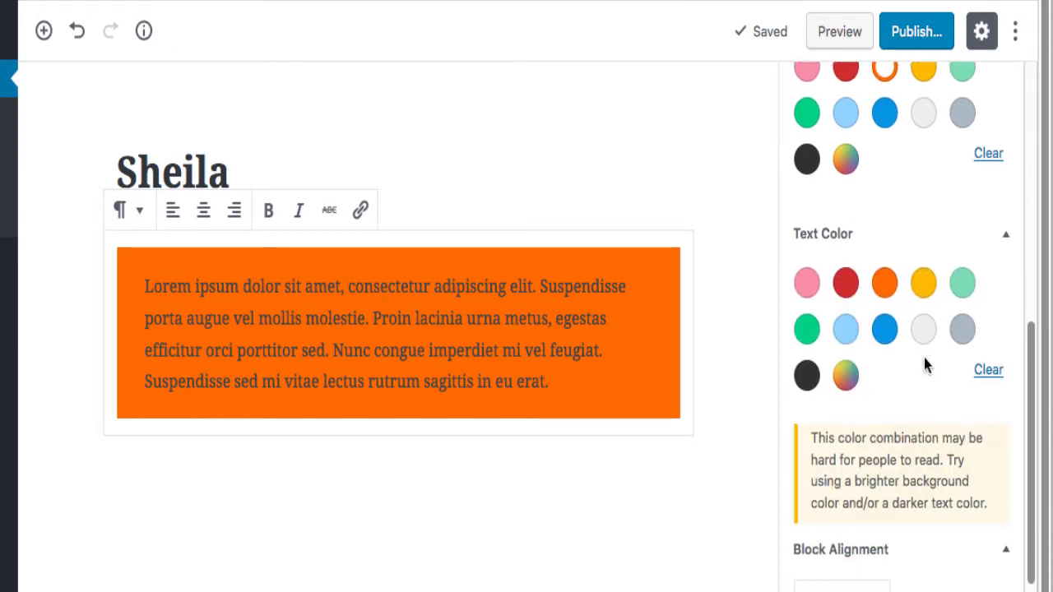
pyautogui.click(807, 370)
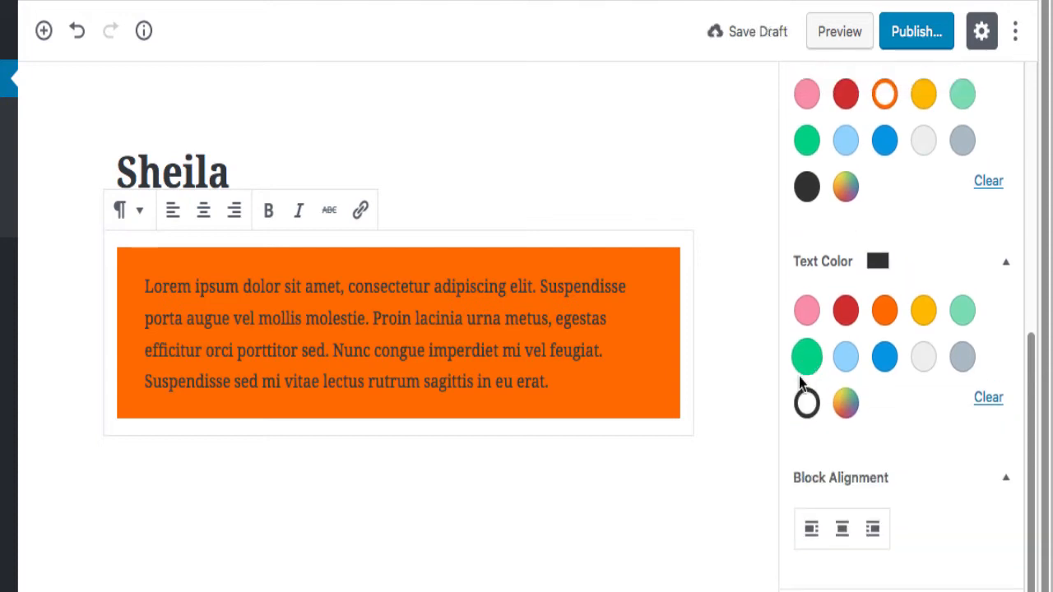
# View the custom color picker for the paragraph's text color and close it without choosing a new color
pyautogui.click(846, 405)
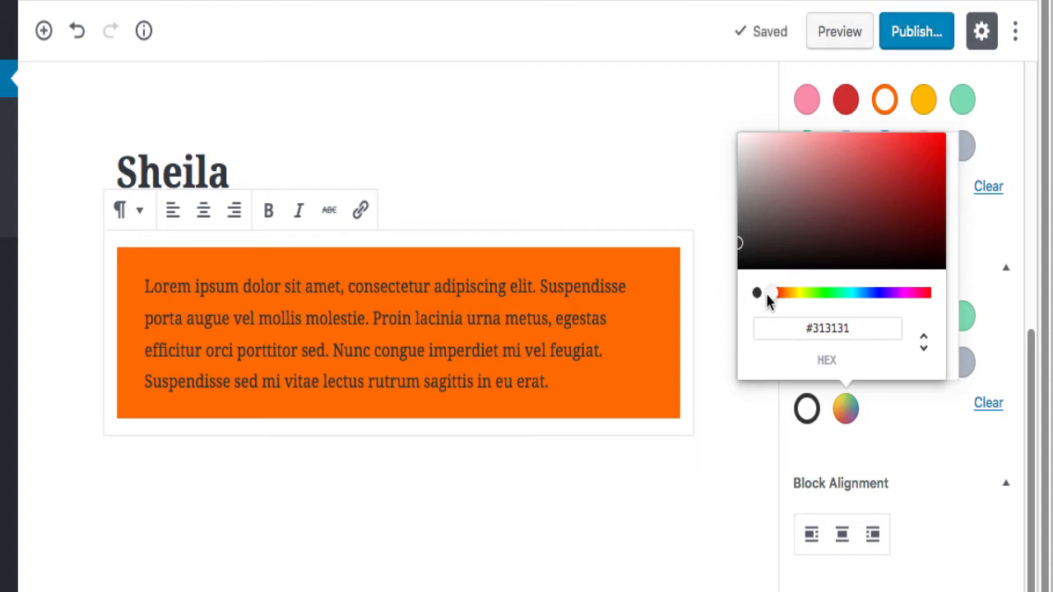
pyautogui.click(747, 437)
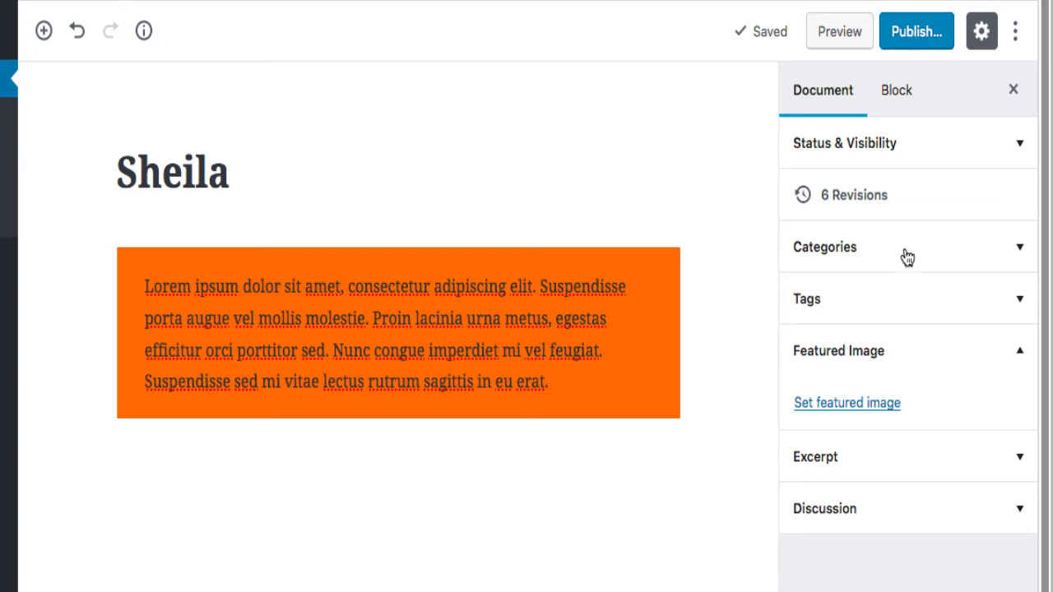
# Reselect the Lorem ipsum paragraph block and clear its orange background color
pyautogui.click(911, 93)
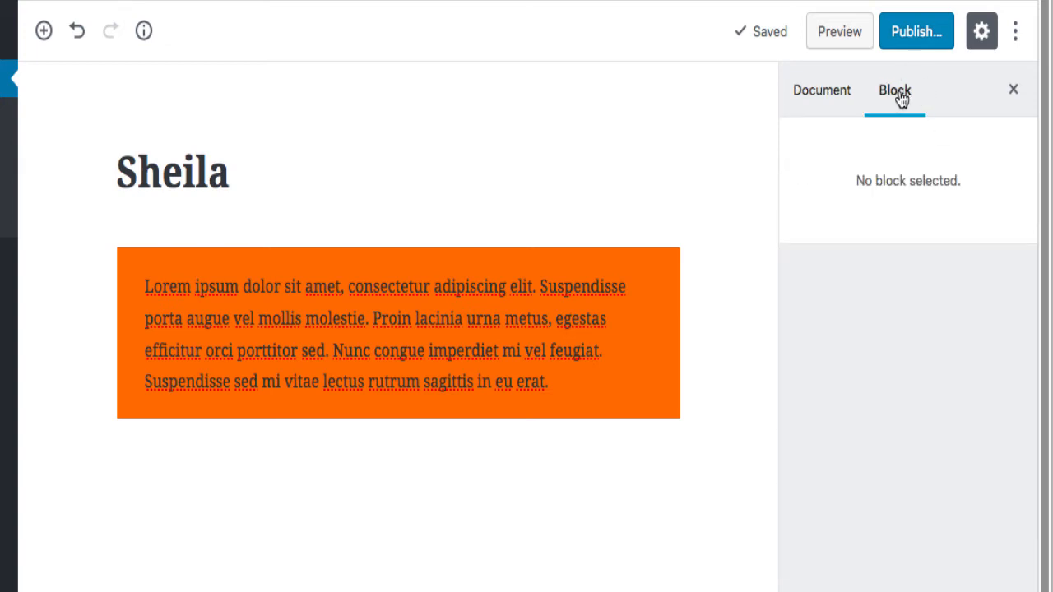
pyautogui.click(586, 333)
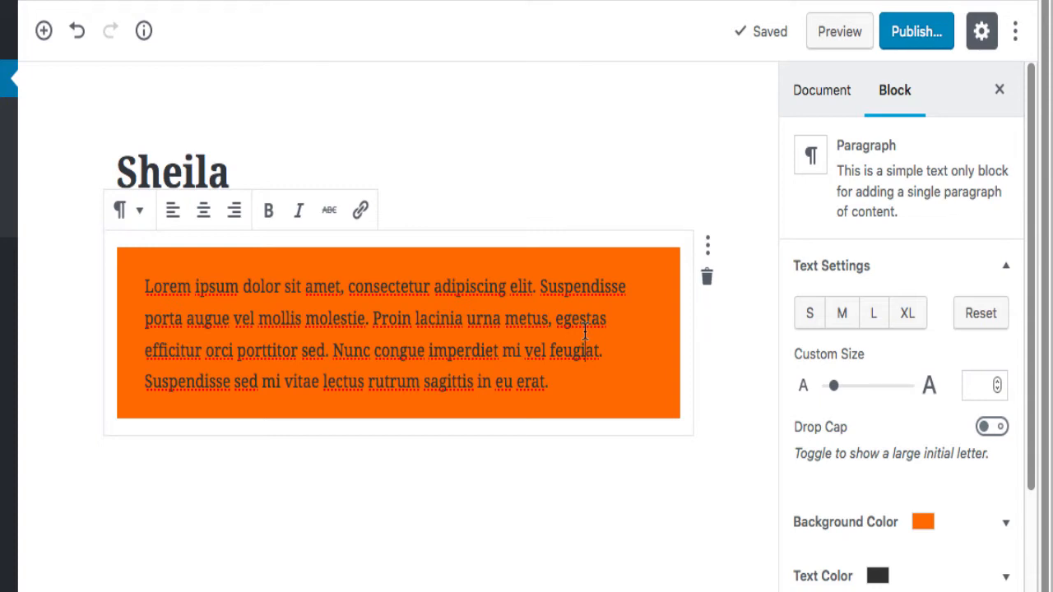
pyautogui.scroll(-4, 869, 369)
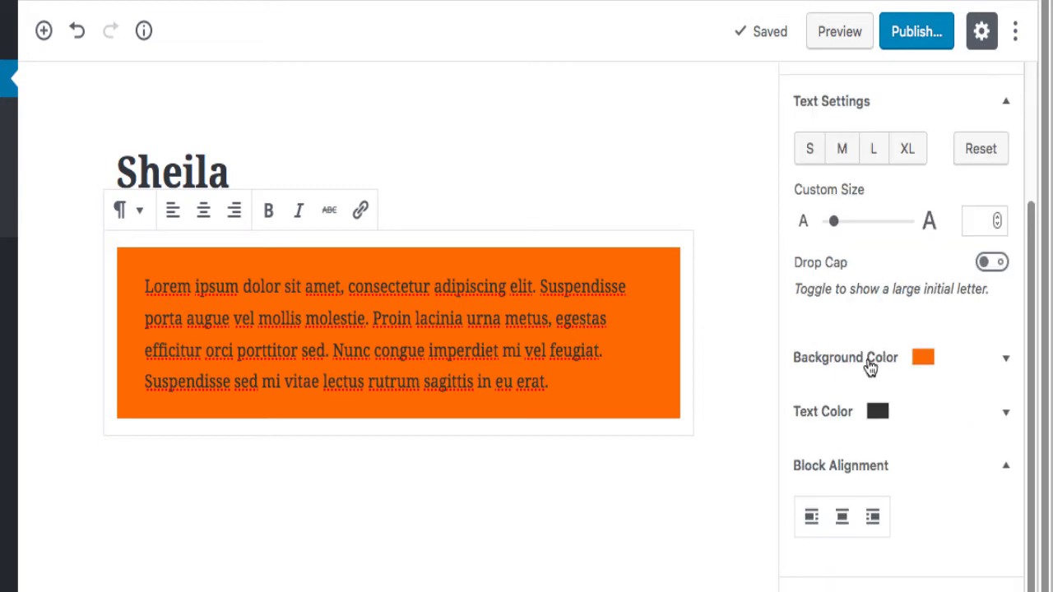
pyautogui.click(923, 358)
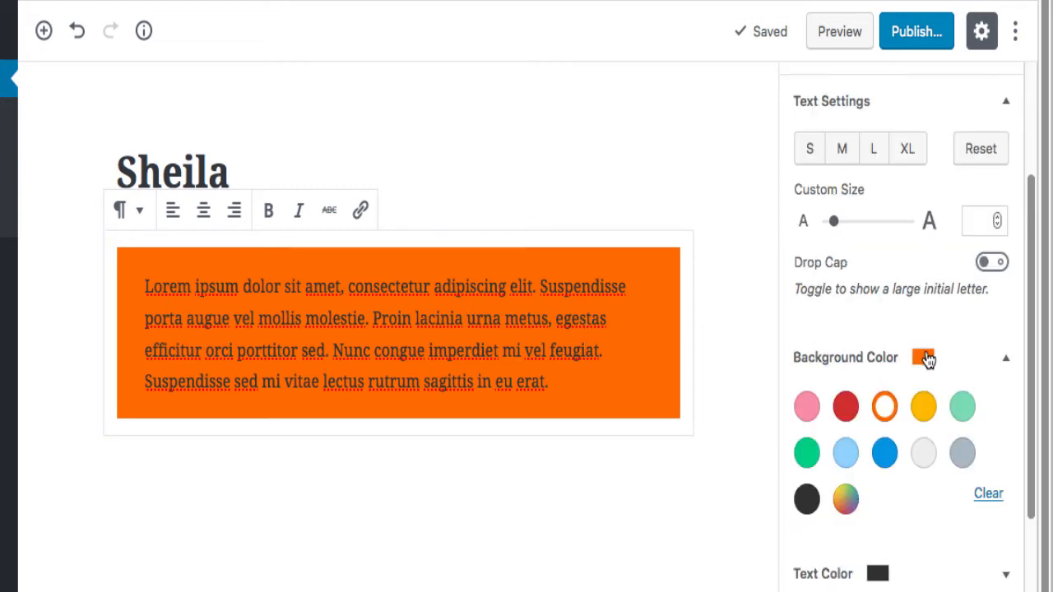
pyautogui.scroll(-2, 919, 436)
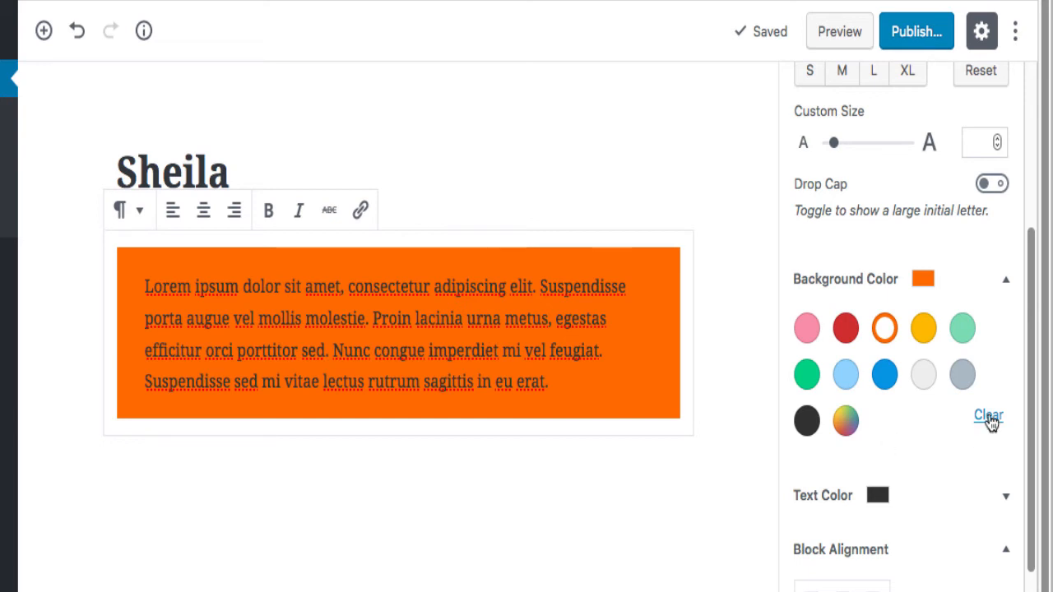
pyautogui.click(988, 416)
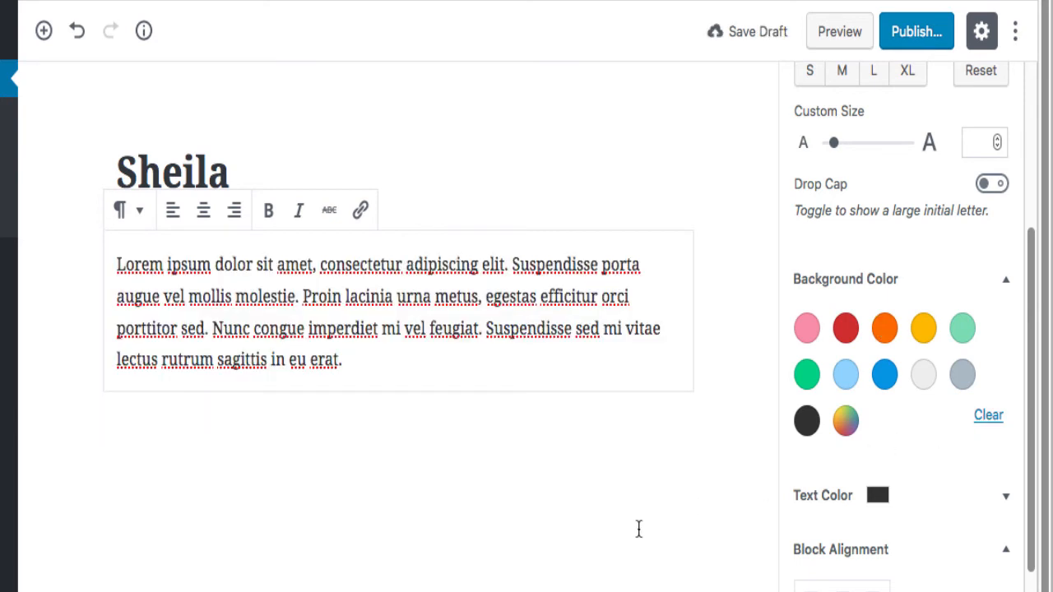